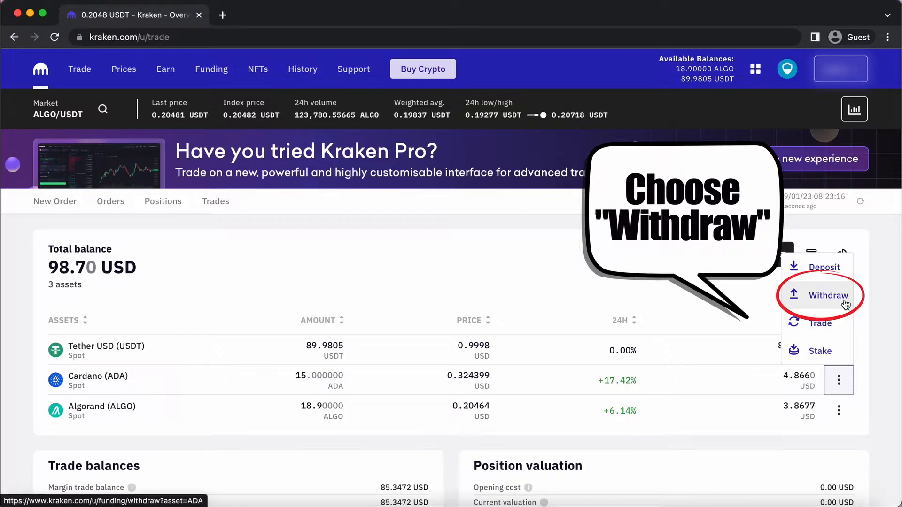
Open the Cardano (ADA) withdrawal page and start adding a new Cardano withdrawal address.
left_click(843, 300)
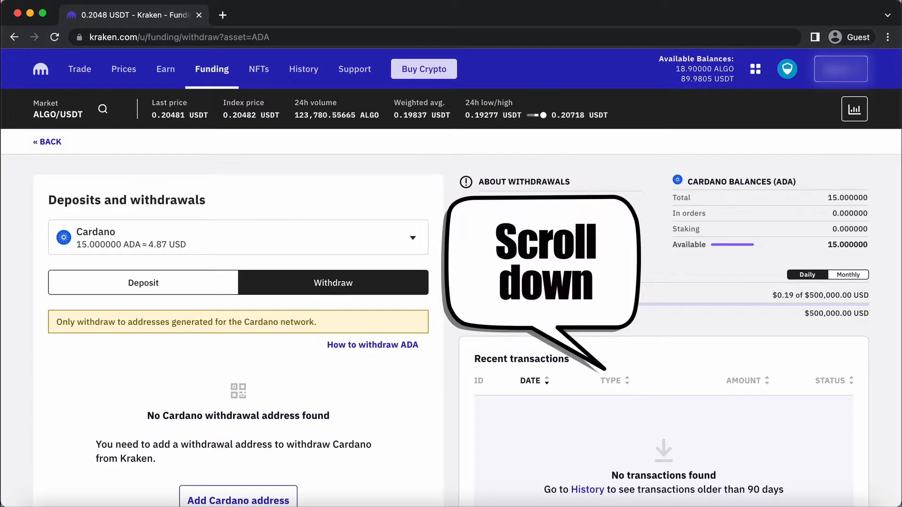
scroll(402, 362, "down", 3)
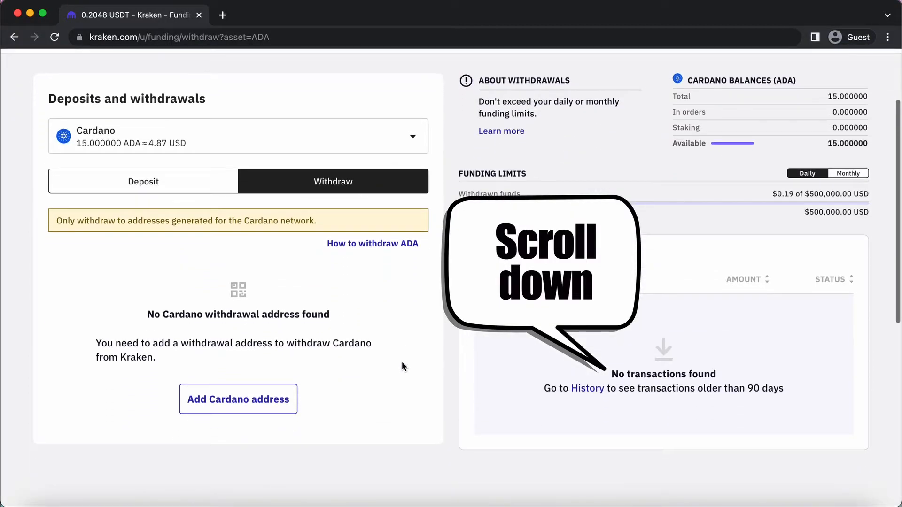
left_click(279, 412)
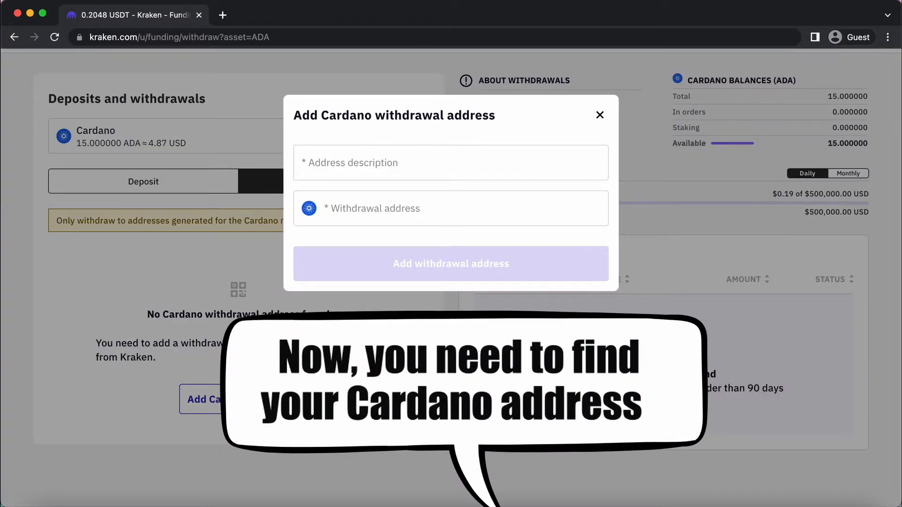
left_click(364, 150)
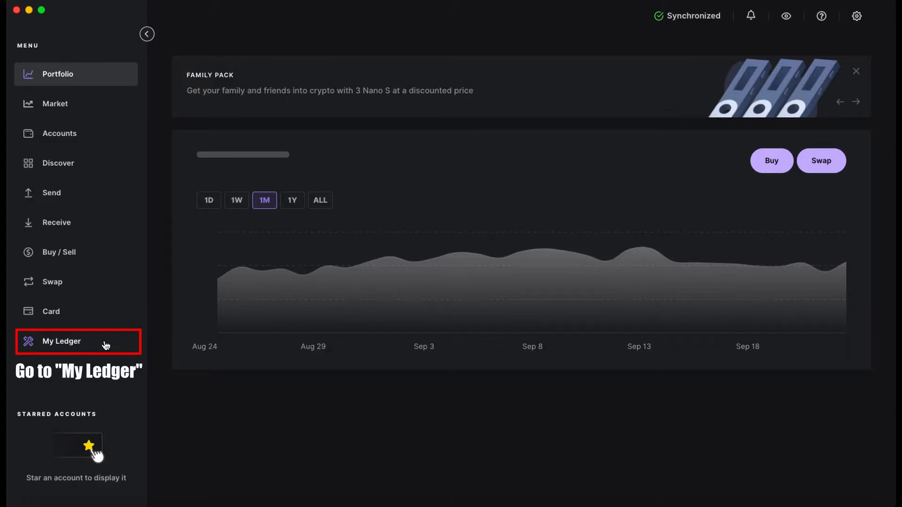
Switch to Ledger Live, look up ADA in the device's app catalog, and uninstall the Bitcoin (BTC) app from the device.
left_click(105, 346)
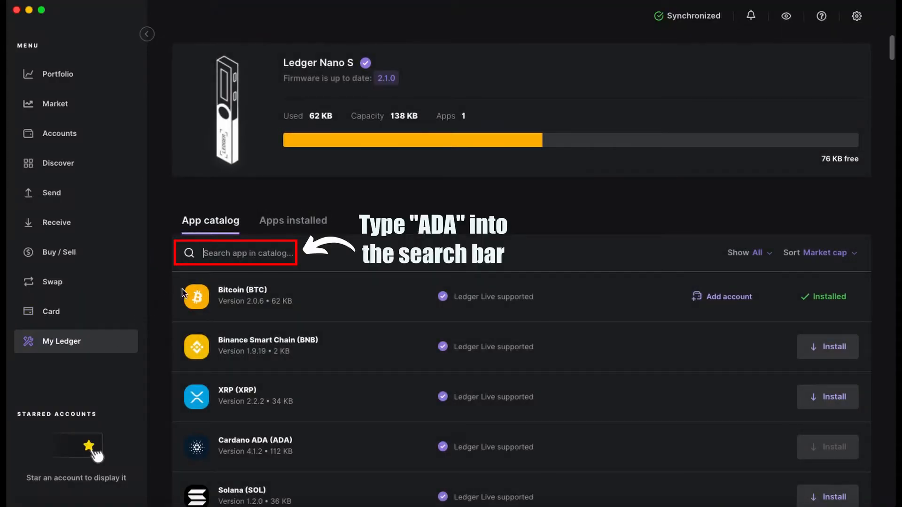
left_click(240, 255)
type("ADA")
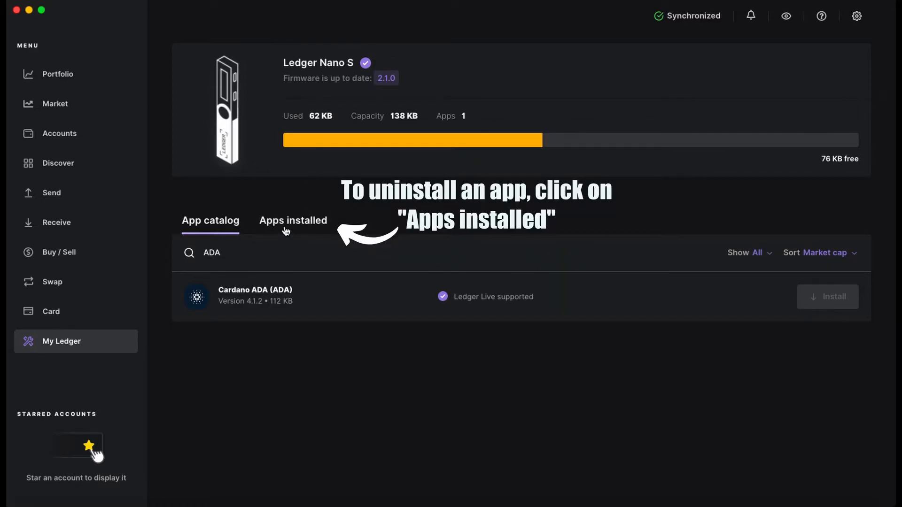
left_click(285, 231)
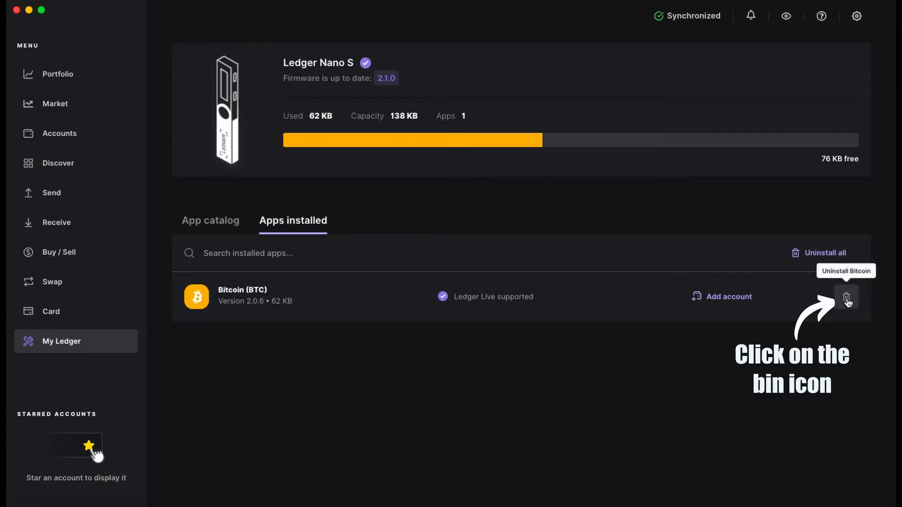
left_click(846, 298)
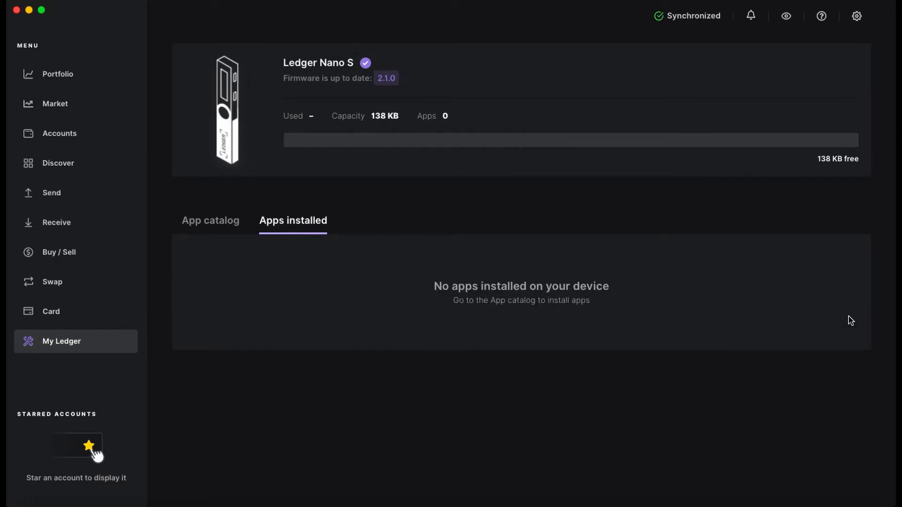
Search the app catalog for ADA and install the Cardano ADA app on the Ledger device.
left_click(218, 232)
left_click(230, 267)
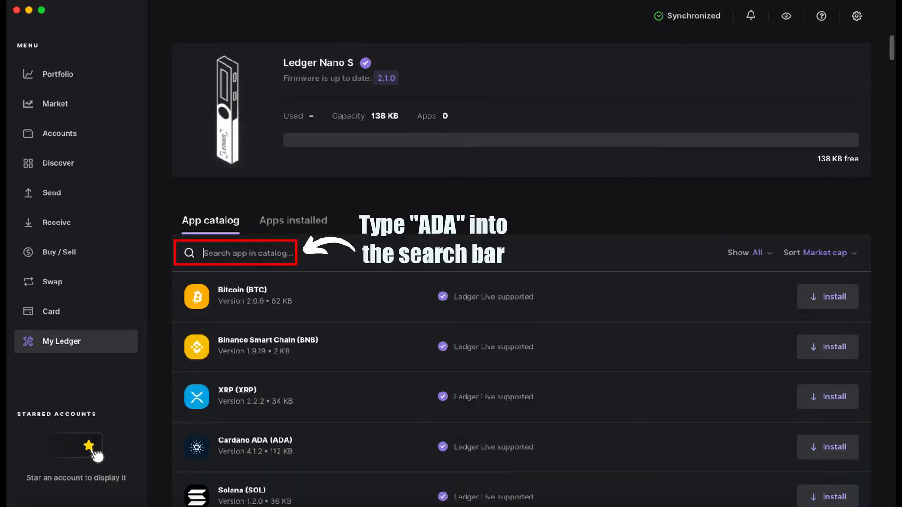
type("ADA")
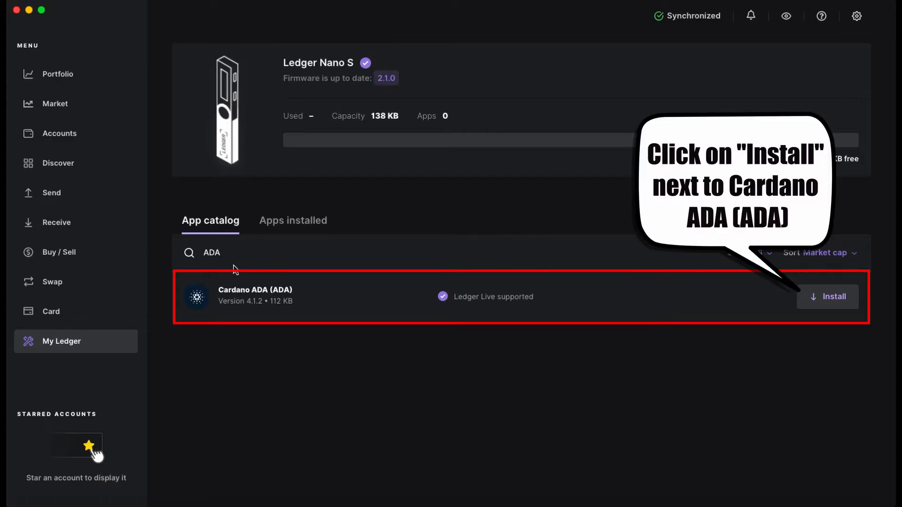
left_click(824, 297)
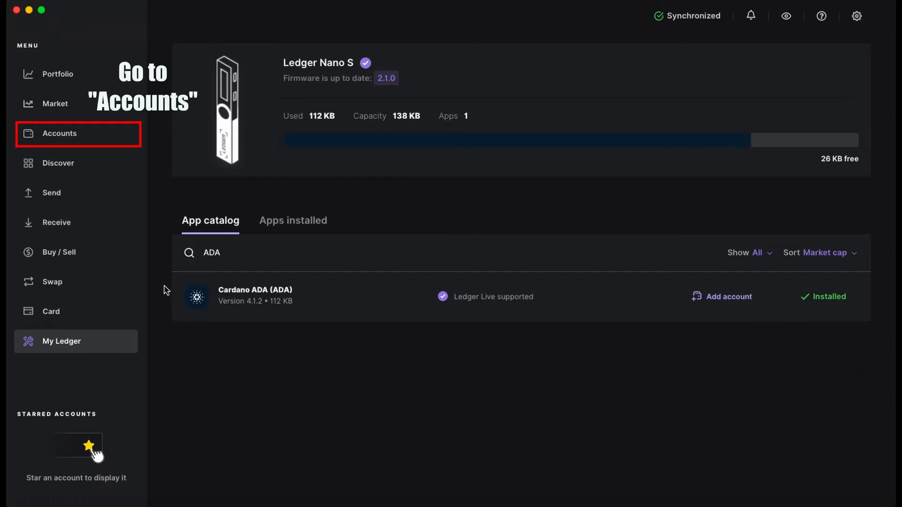
Add a new Cardano (ADA) account to the accounts list, keeping its suggested name.
left_click(80, 136)
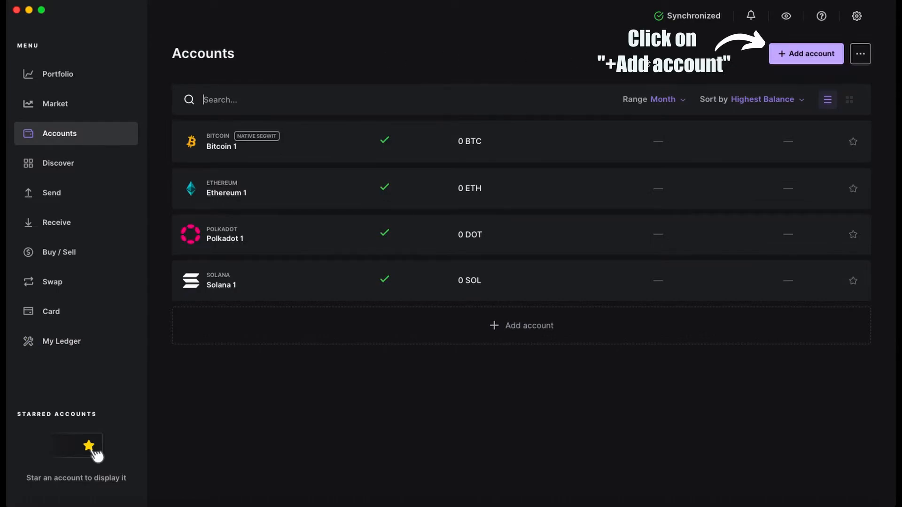
left_click(796, 65)
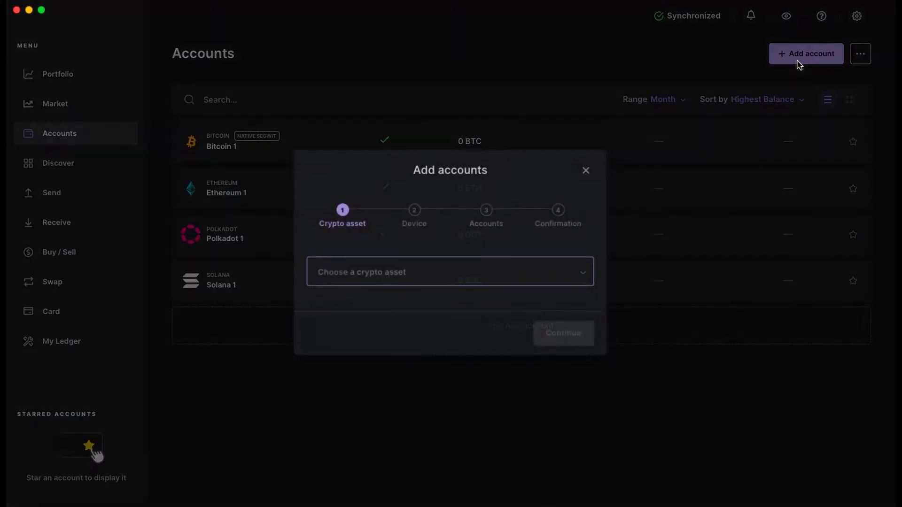
left_click(579, 280)
type("ADA")
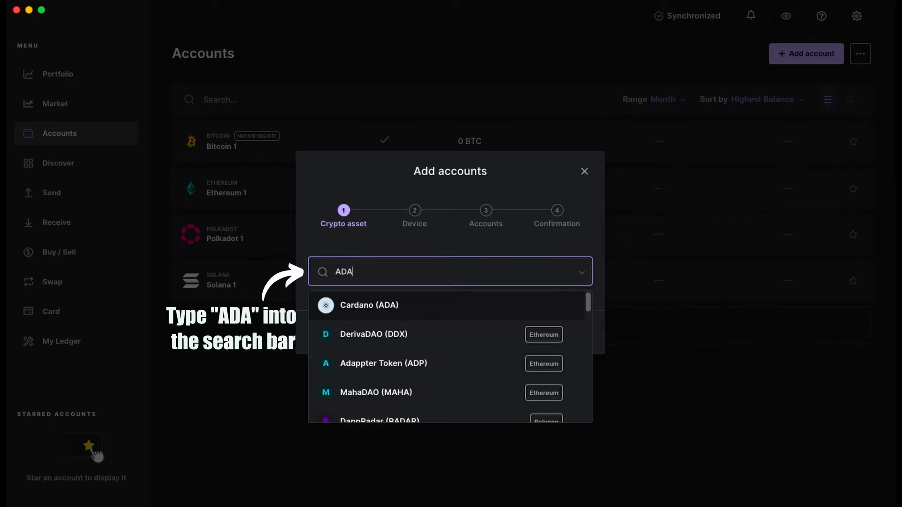
left_click(431, 312)
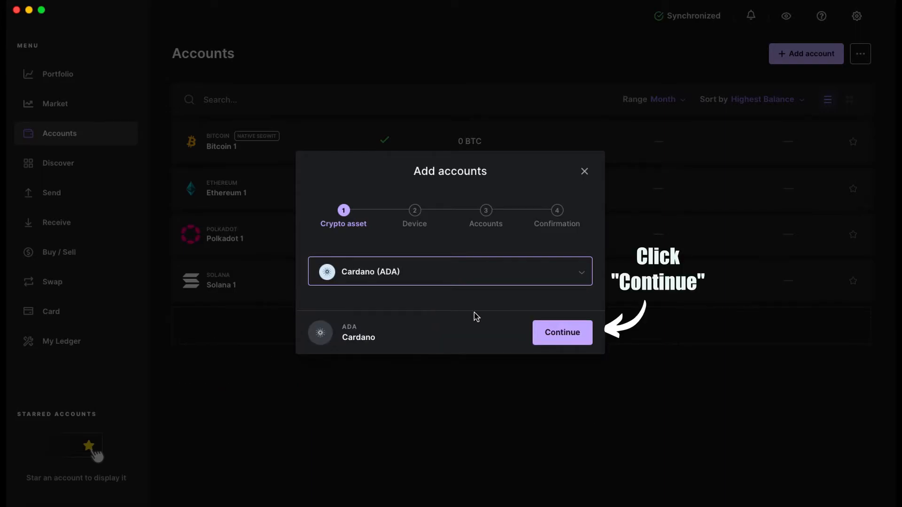
left_click(551, 342)
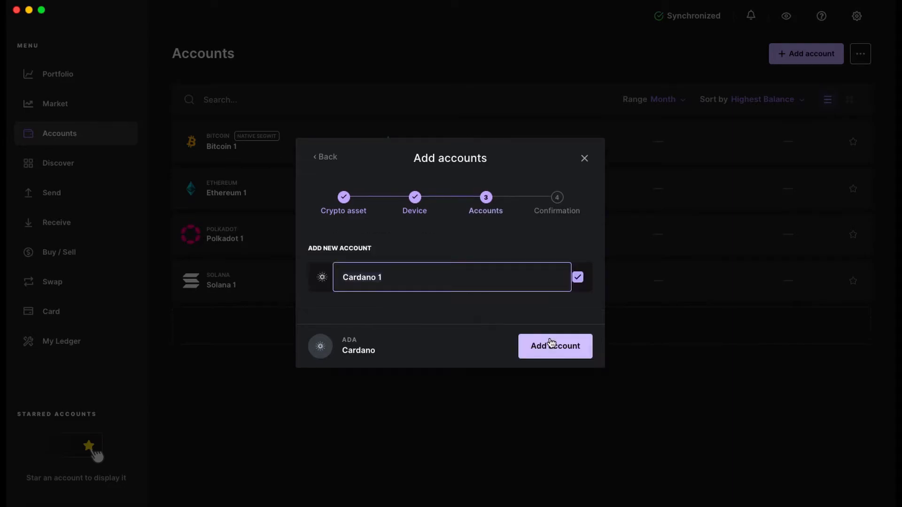
left_click(551, 342)
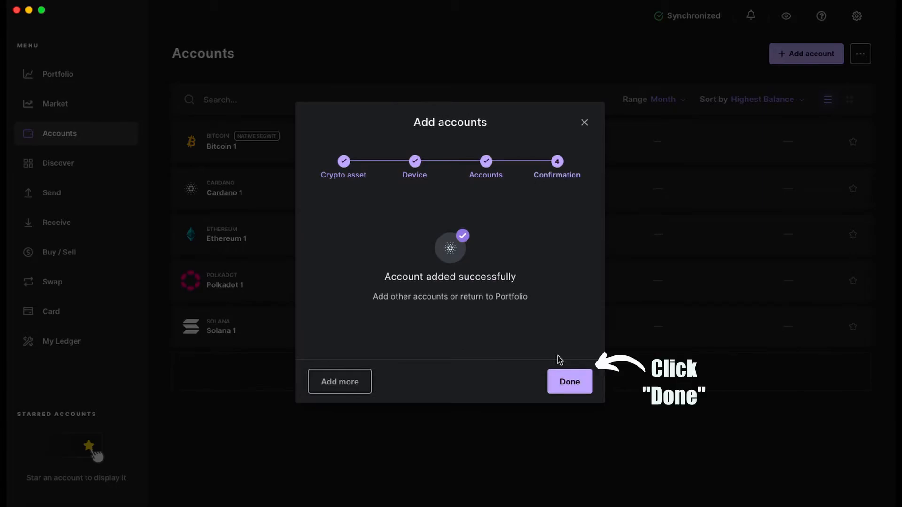
left_click(566, 382)
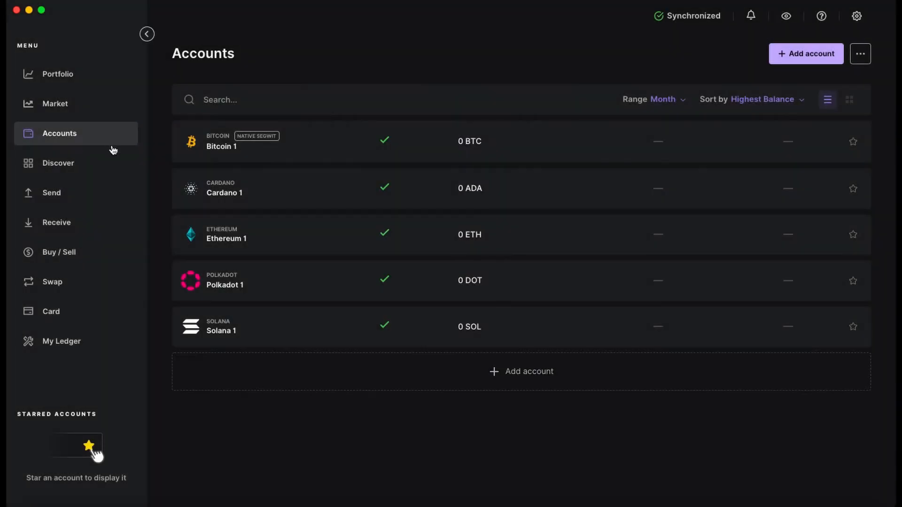
Generate a receive address with Cardano 1 as the account to credit, and copy the address.
left_click(100, 228)
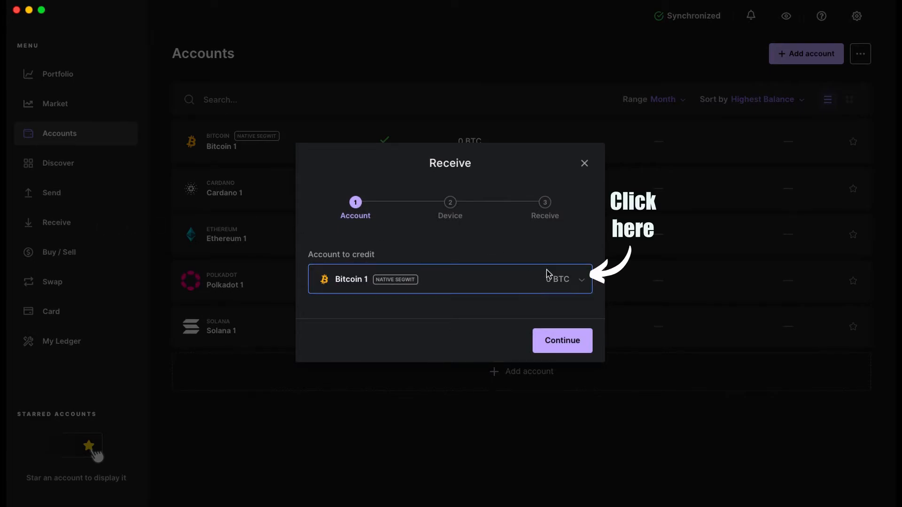
left_click(581, 287)
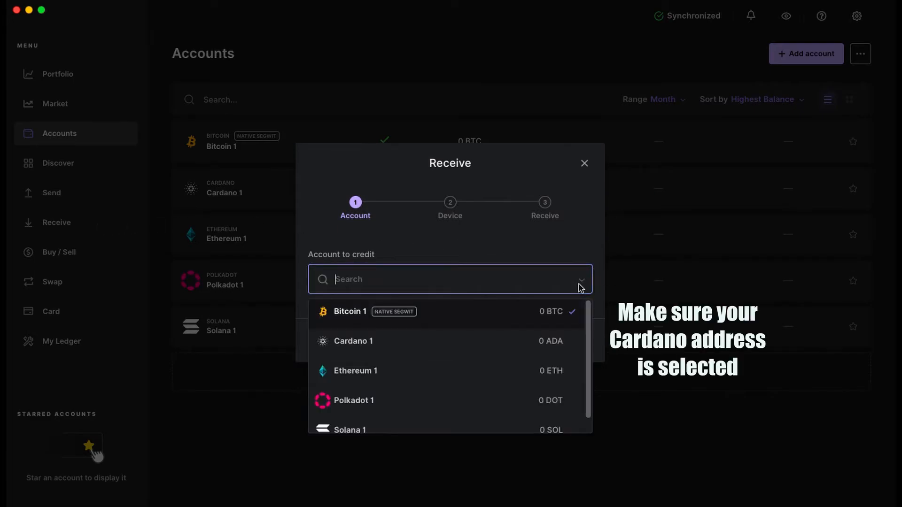
left_click(429, 349)
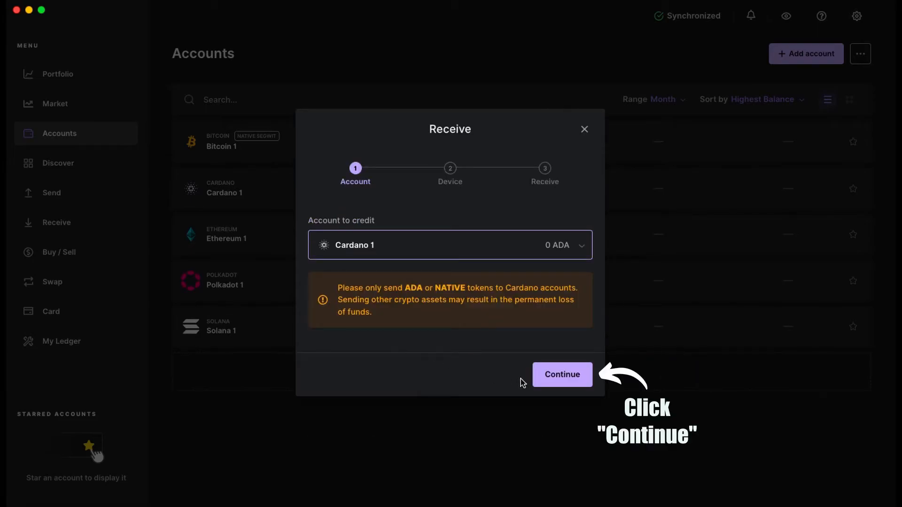
left_click(552, 386)
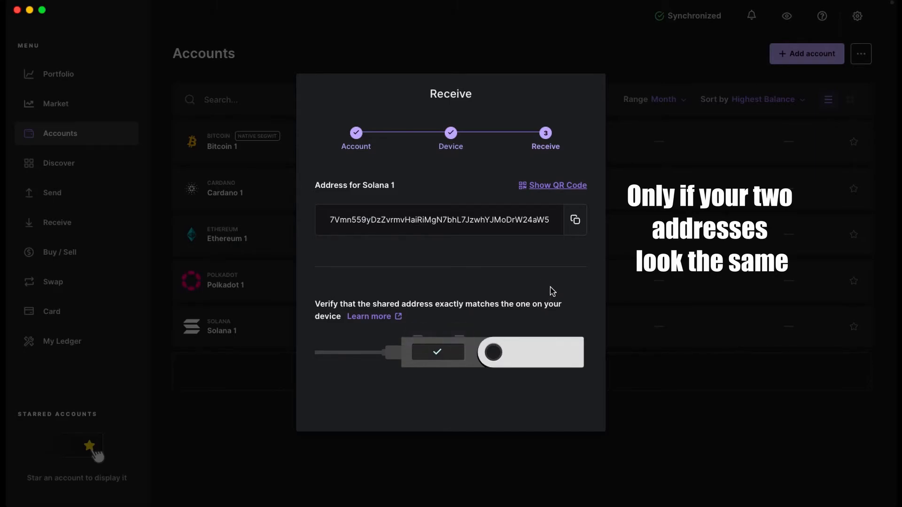
left_click(571, 222)
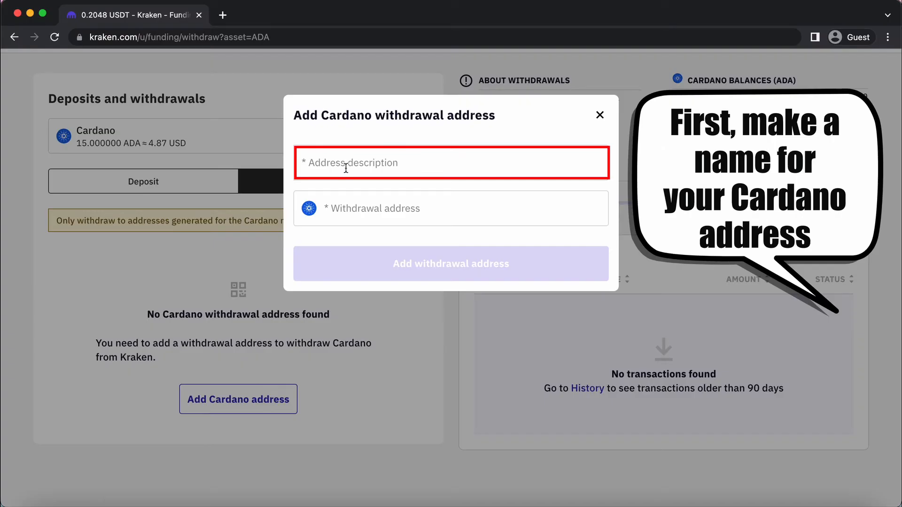
Switch back to Kraken and add the copied address as a Cardano withdrawal address described as "Cardano Ledger".
left_click(346, 165)
type("Ca")
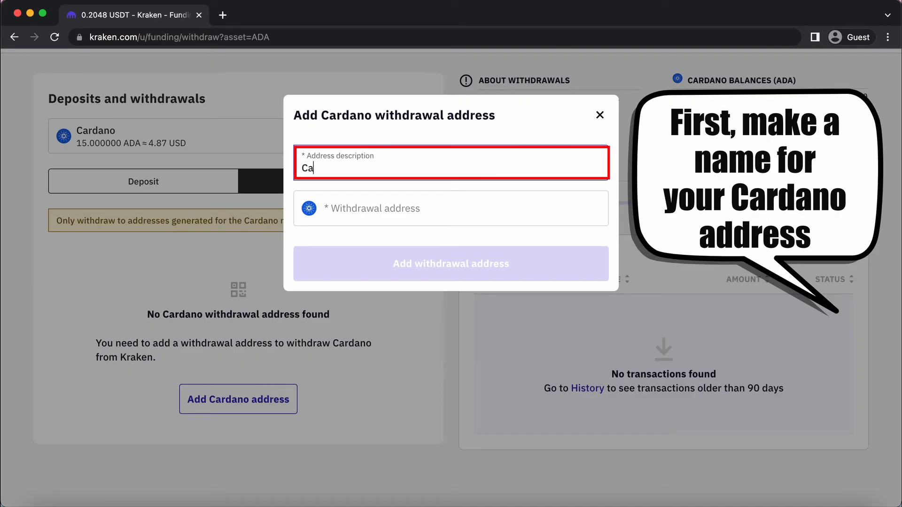
type("rdano Ledger")
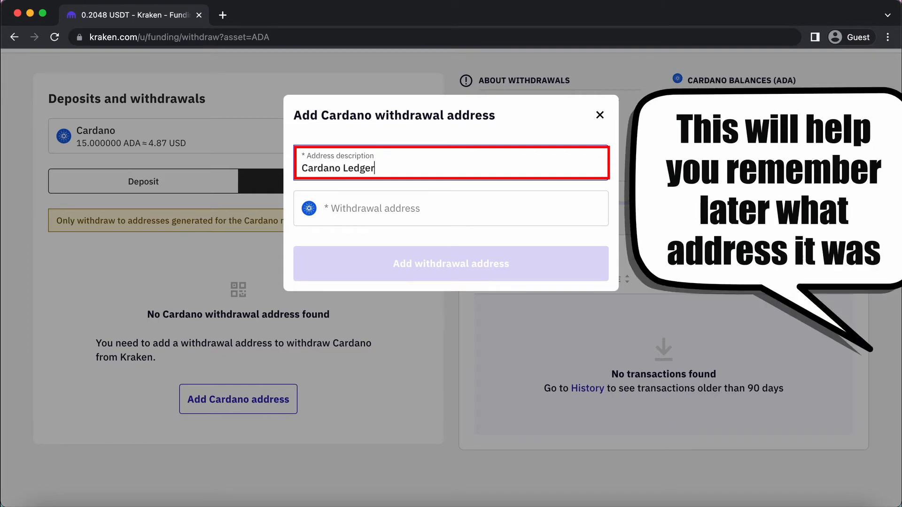
left_click(347, 211)
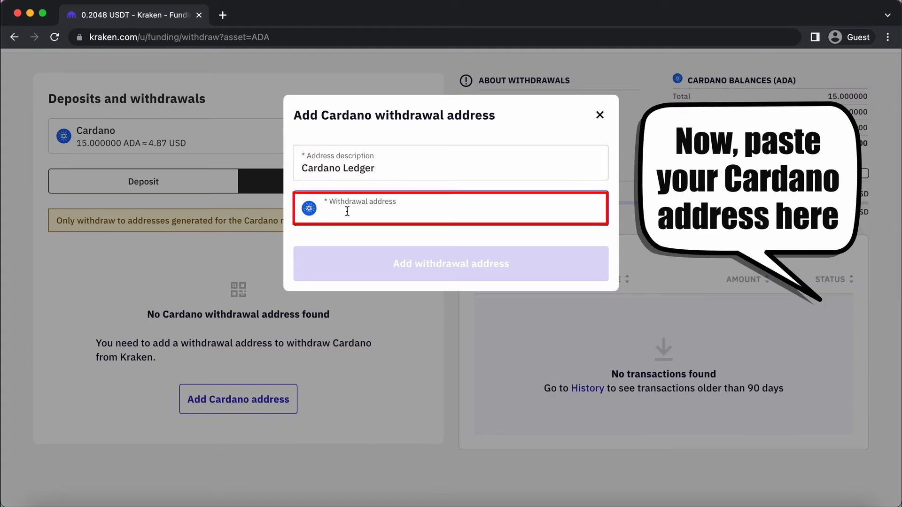
key("super+v")
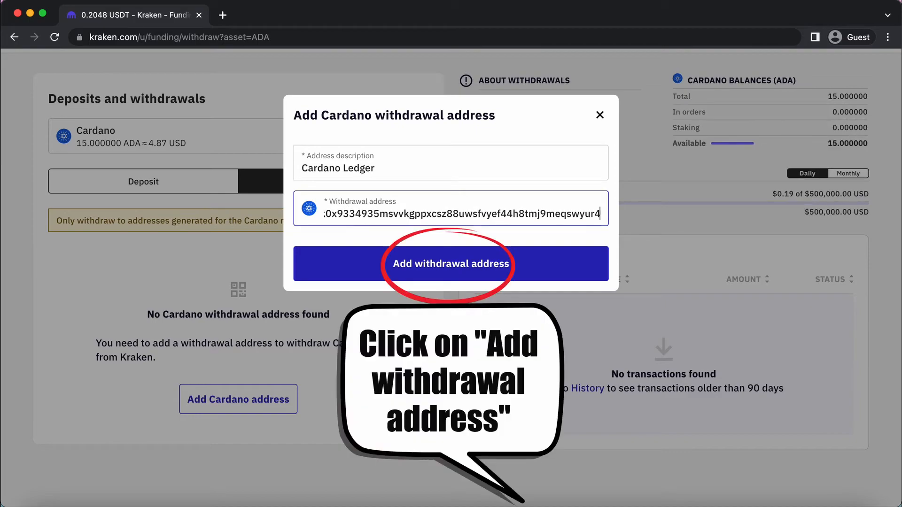
left_click(387, 270)
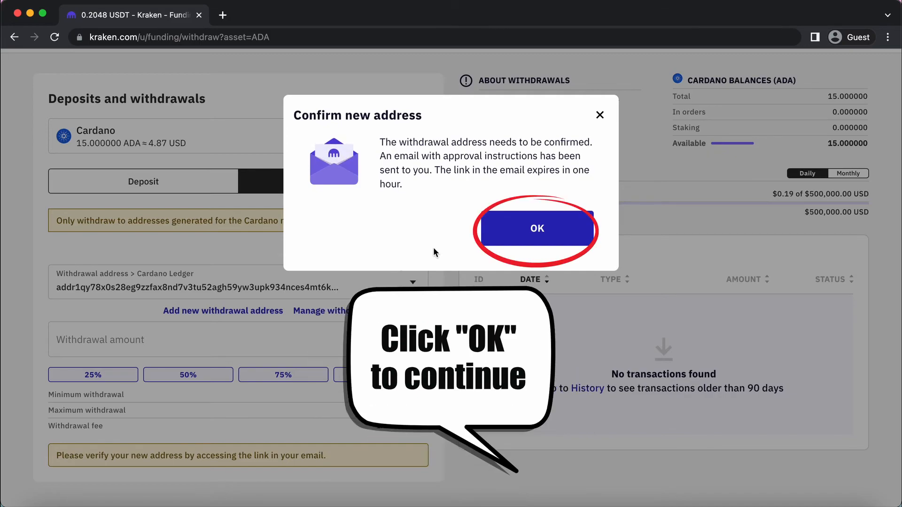
left_click(534, 242)
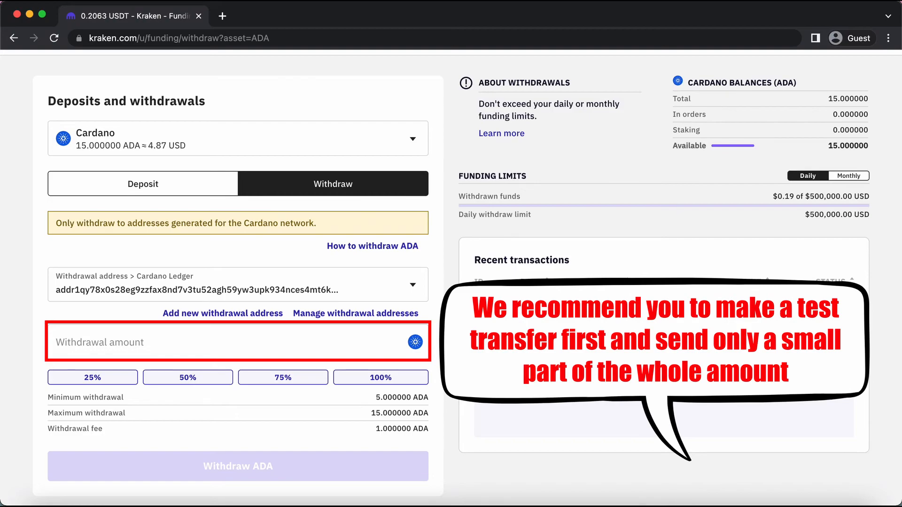
left_click(284, 342)
type("6")
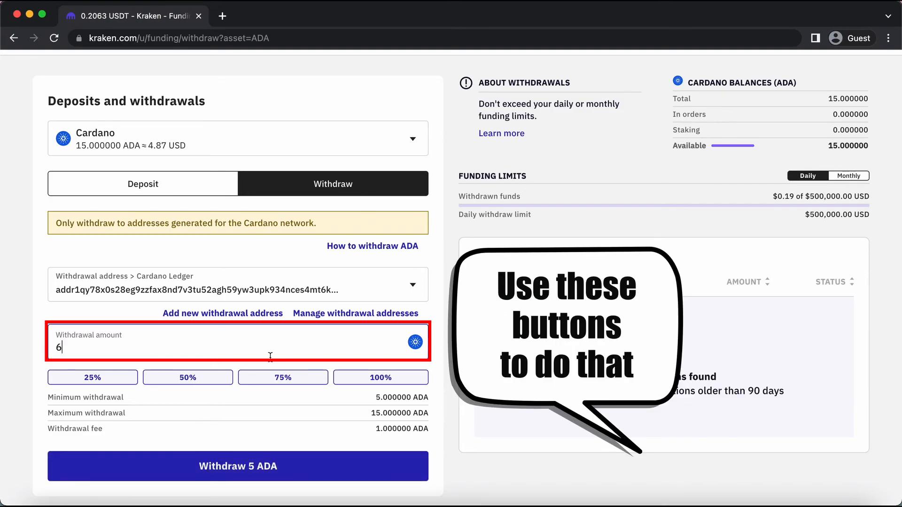
left_click(217, 379)
left_click(275, 378)
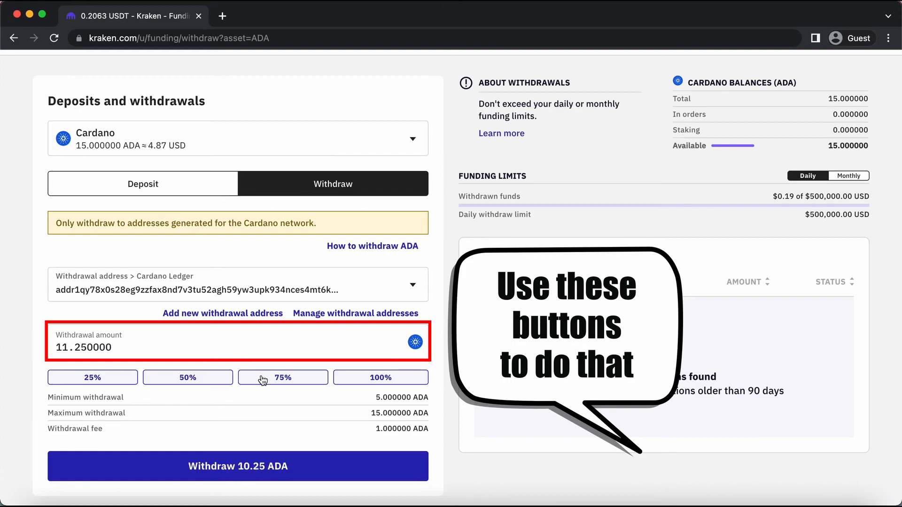
Set the withdrawal amount to 100% of the available ADA and proceed to the withdrawal confirmation.
left_click(357, 382)
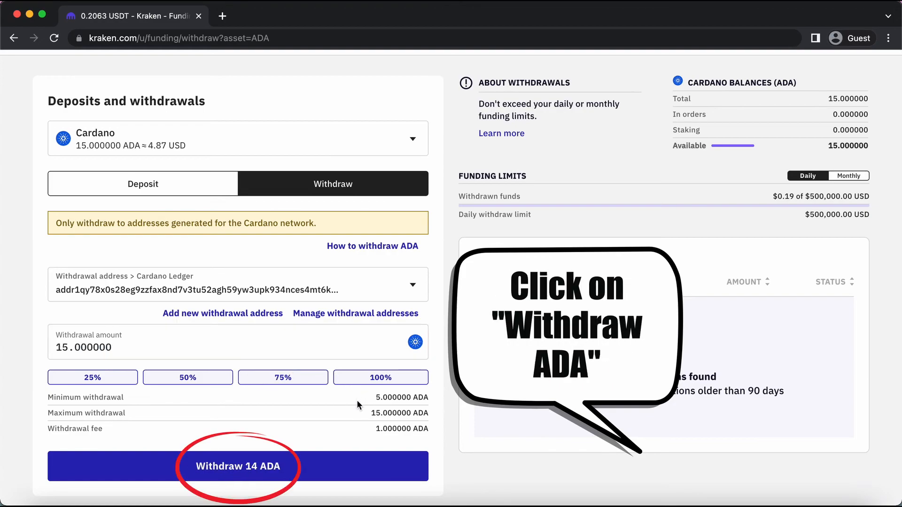
left_click(294, 467)
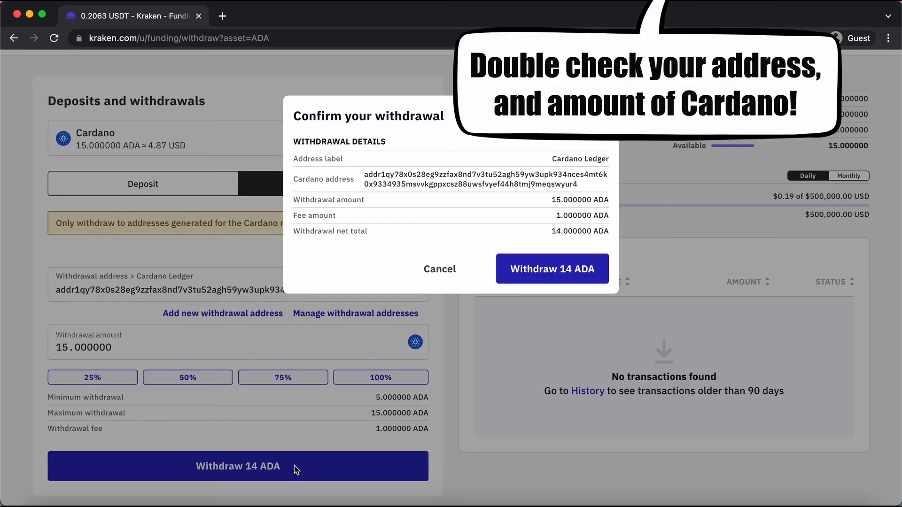